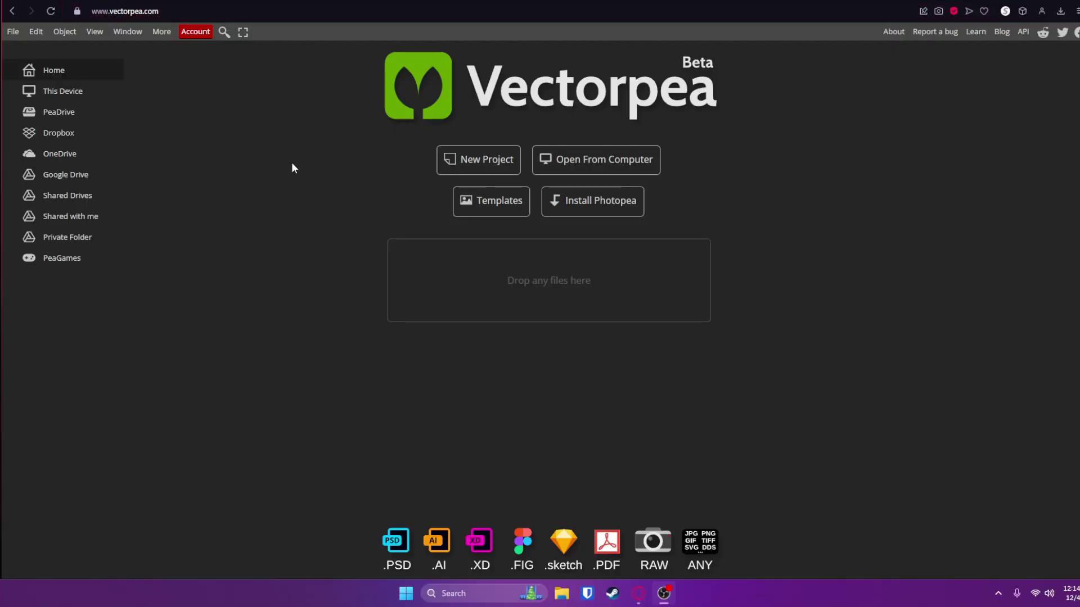
# Create a blank New Project.ai document at the default 8.3 × 11.7 in portrait size.
pyautogui.click(466, 165)
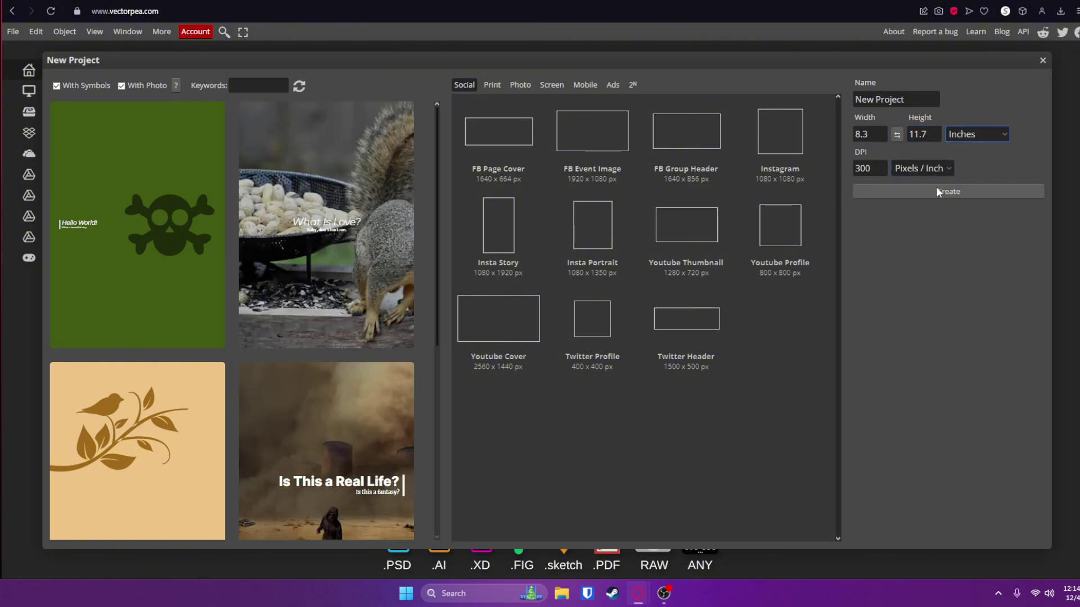
pyautogui.click(935, 193)
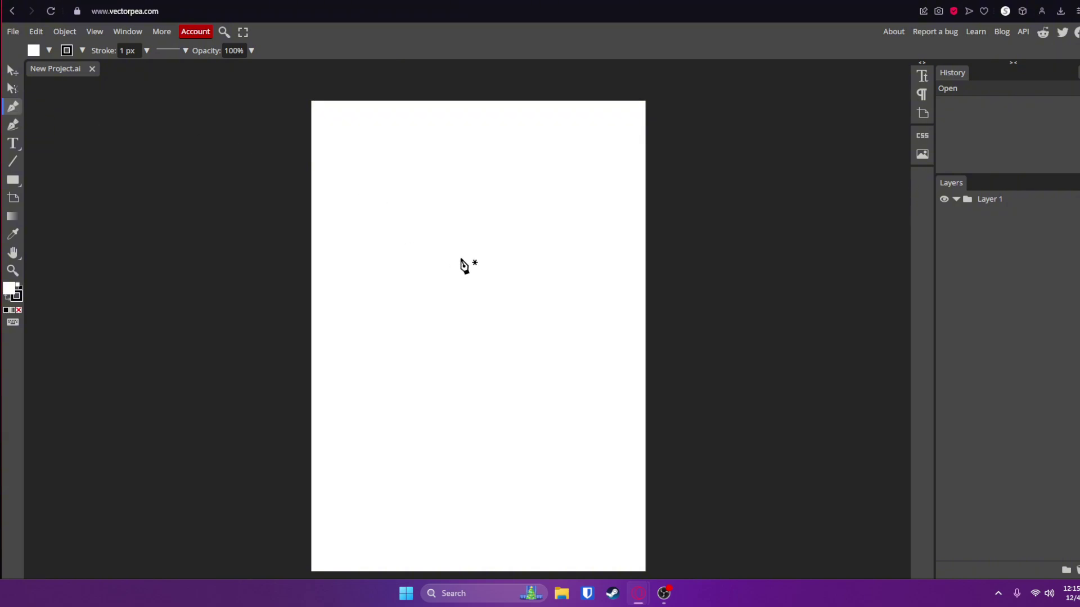
pyautogui.click(12, 180)
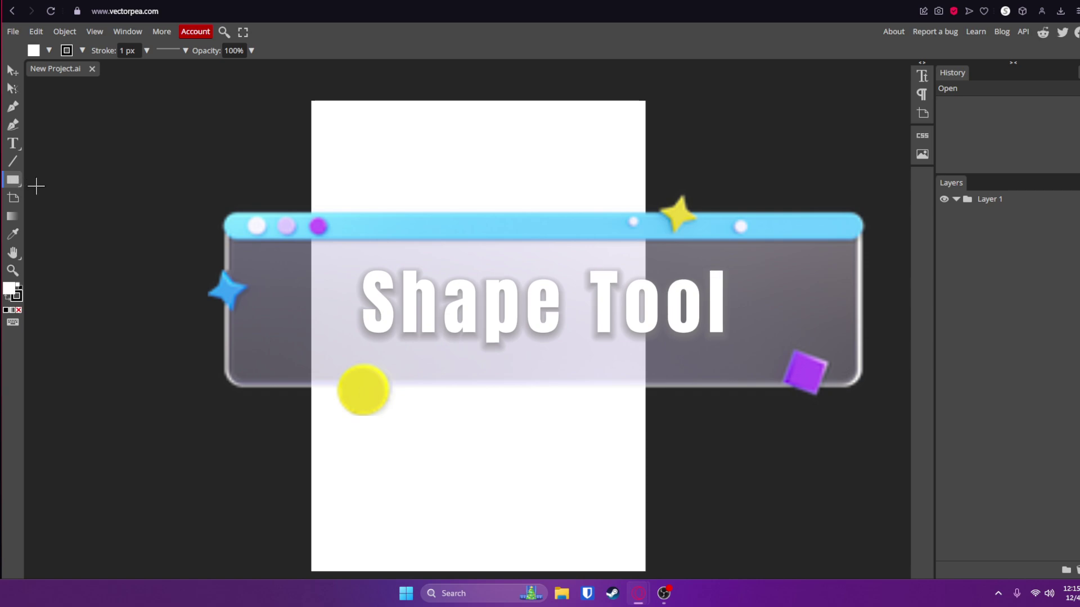
pyautogui.click(13, 181)
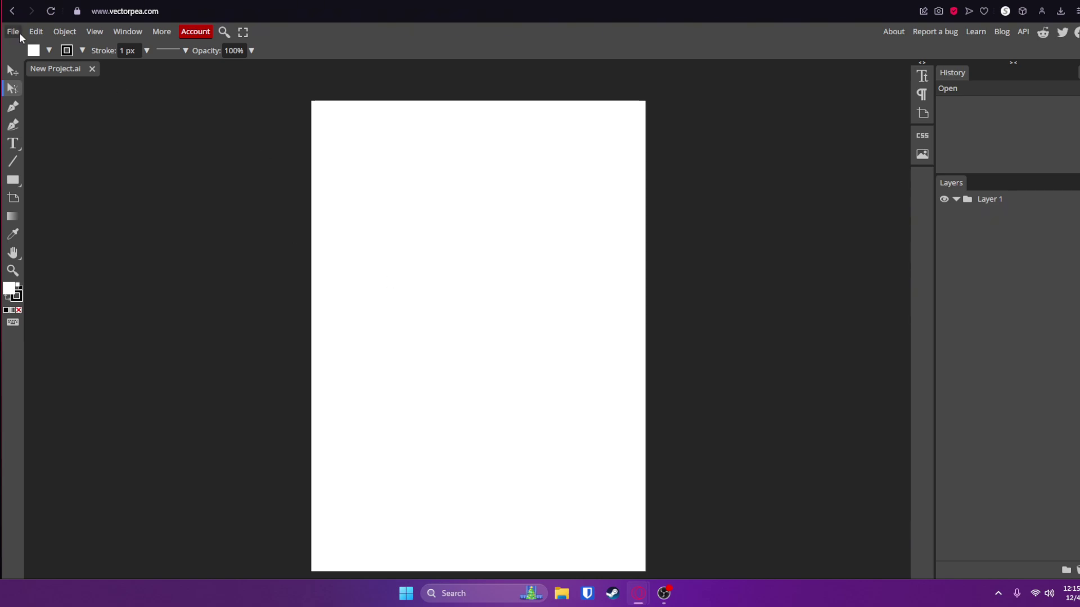
pyautogui.click(13, 107)
pyautogui.click(442, 198)
pyautogui.click(566, 277)
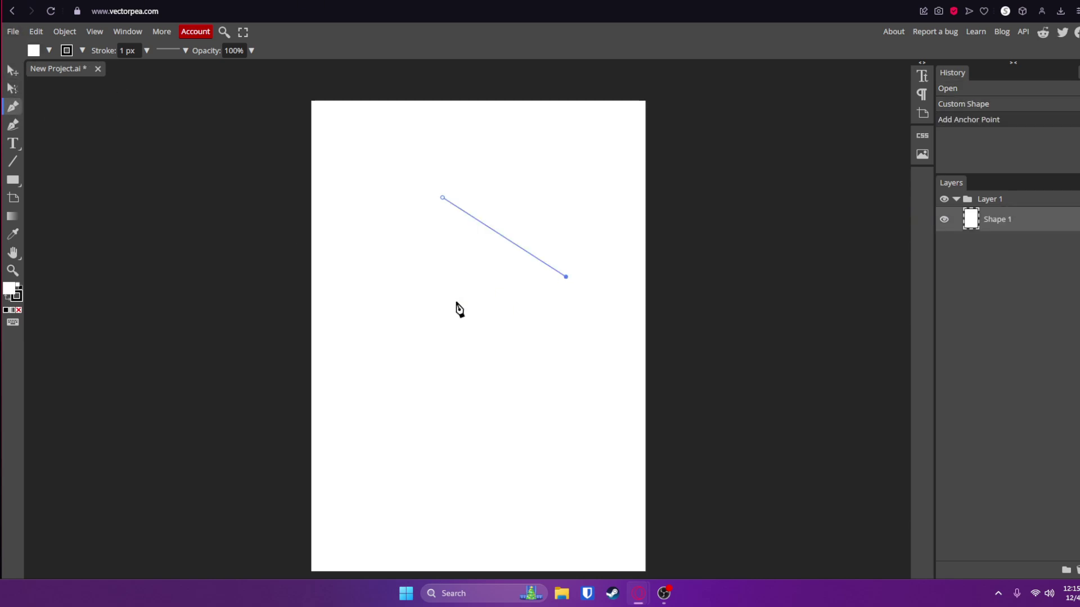
pyautogui.click(401, 322)
pyautogui.click(8, 90)
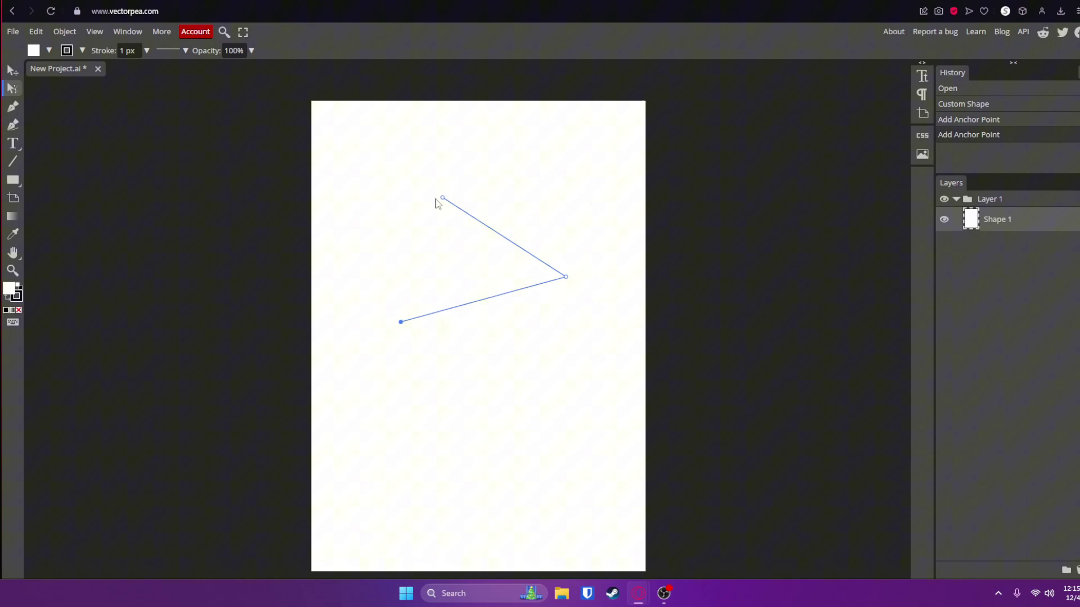
pyautogui.click(566, 278)
pyautogui.hotkey('ctrl', 'z')
pyautogui.hotkey('ctrl', 'z')
pyautogui.hotkey('ctrl', 'z')
pyautogui.hotkey('ctrl', 'z')
pyautogui.click(17, 70)
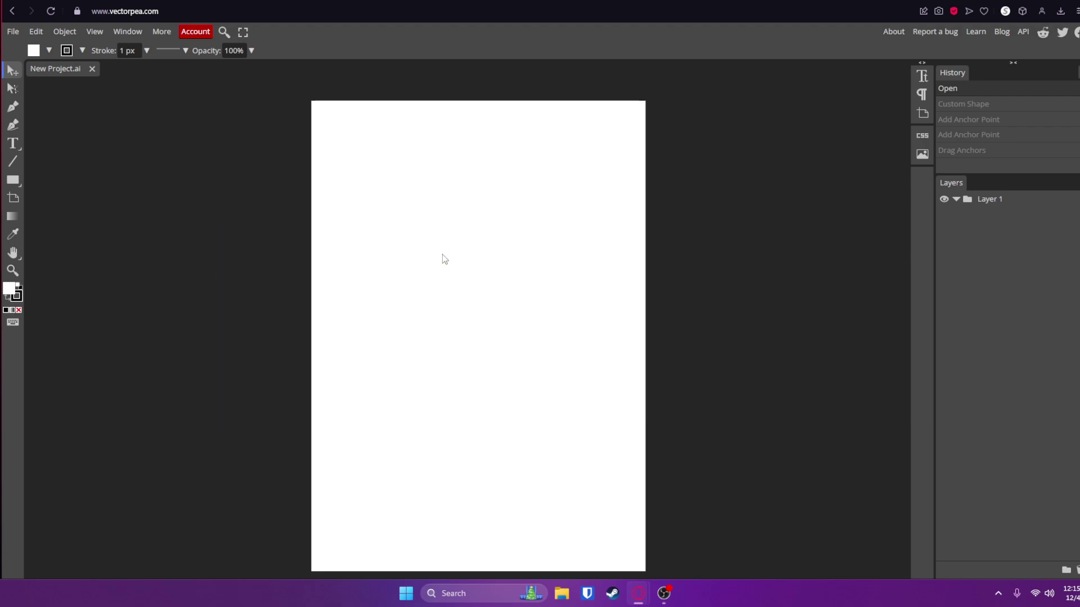
# Draw a rectangle across the middle of the page with the Rectangle tool.
pyautogui.click(12, 180)
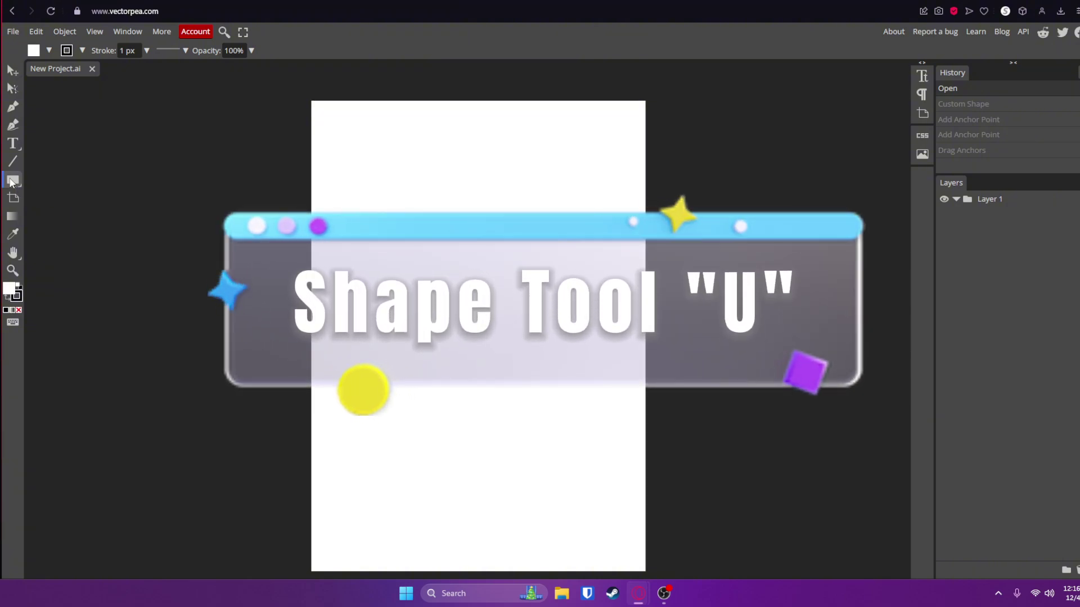
pyautogui.rightClick(12, 181)
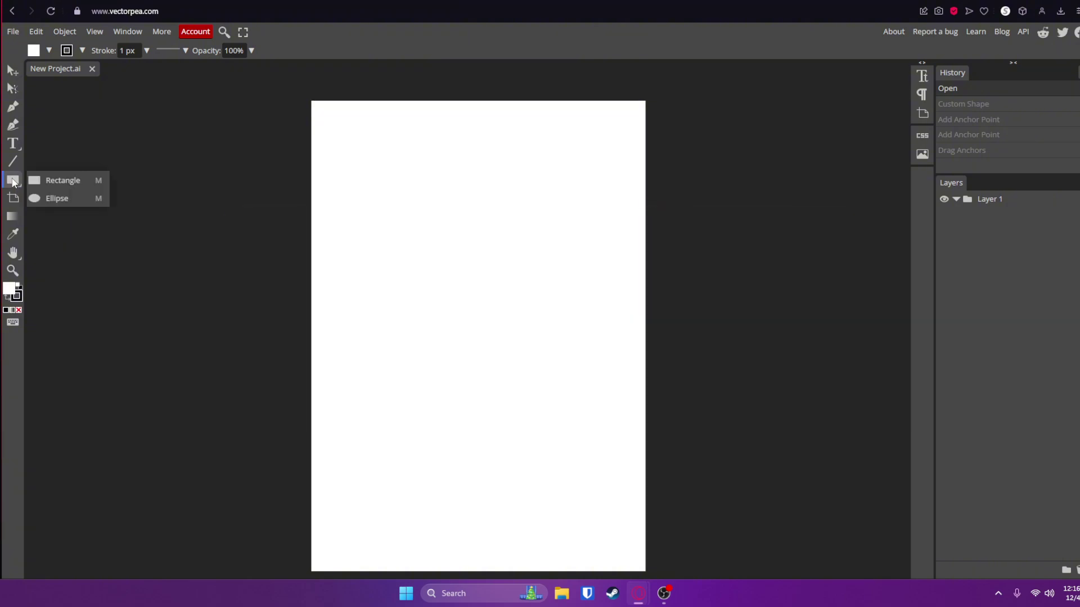
pyautogui.click(71, 182)
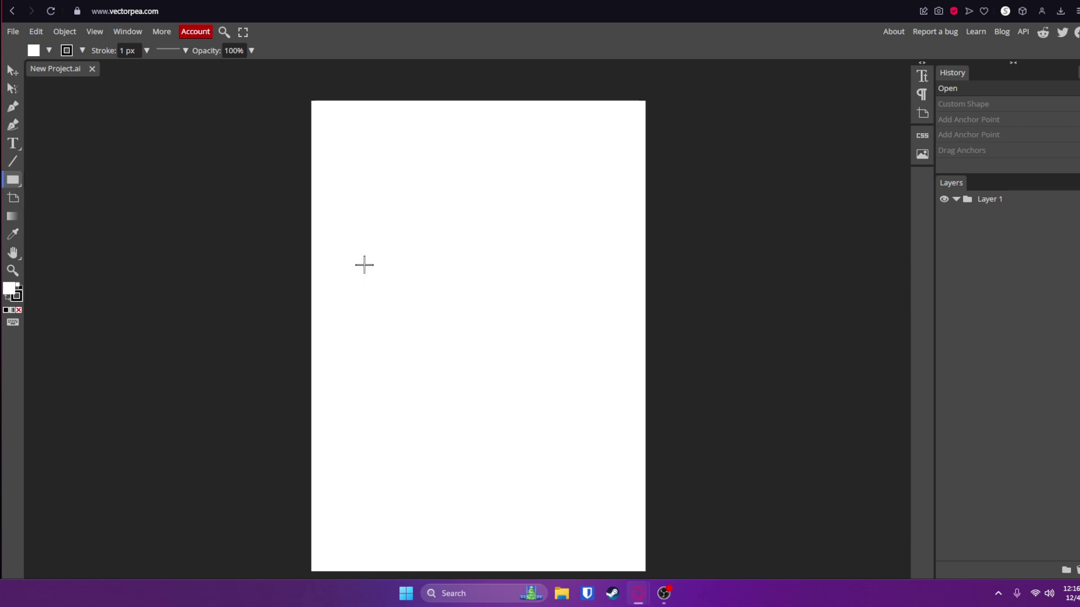
pyautogui.moveTo(340, 243); pyautogui.dragTo(616, 404)
# Fill the rectangle with pure red from the Color Picker.
pyautogui.click(81, 47)
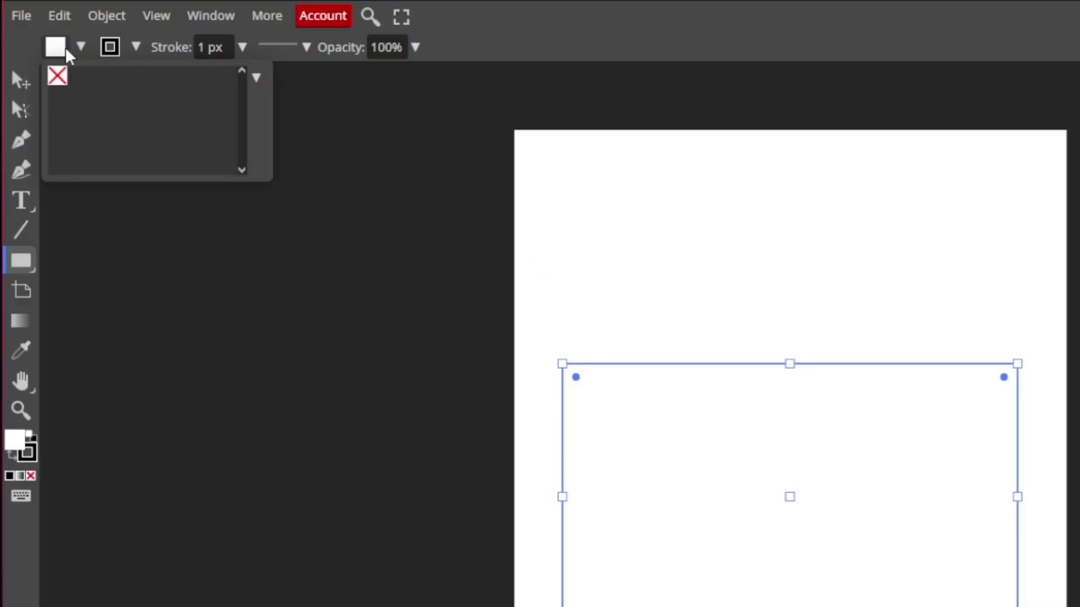
pyautogui.click(55, 48)
pyautogui.click(387, 187)
pyautogui.click(559, 199)
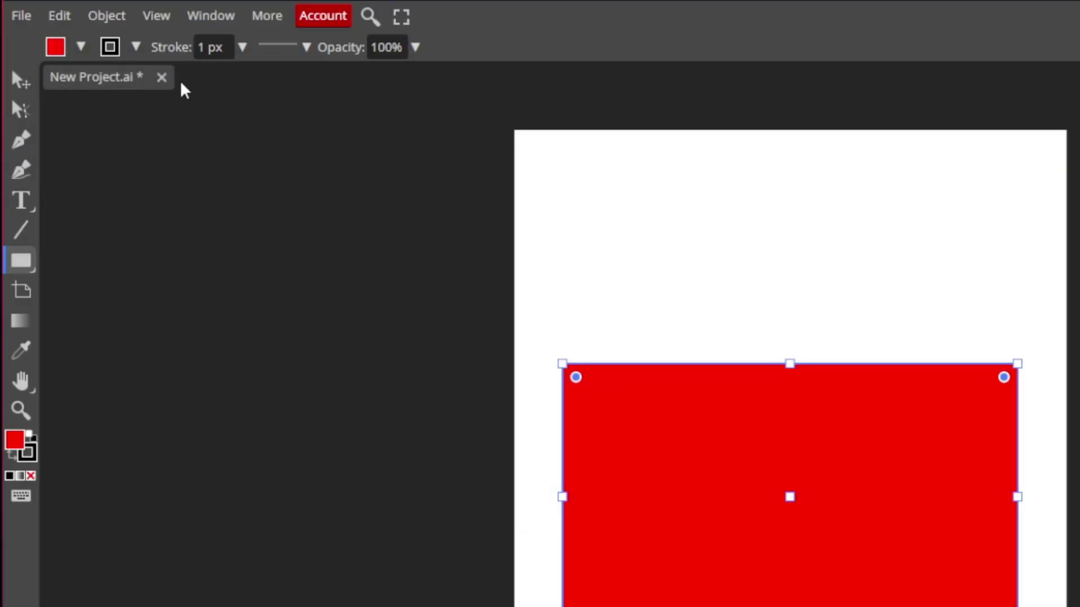
# Set the rectangle's stroke colour to none with a 35 px stroke width.
pyautogui.click(136, 47)
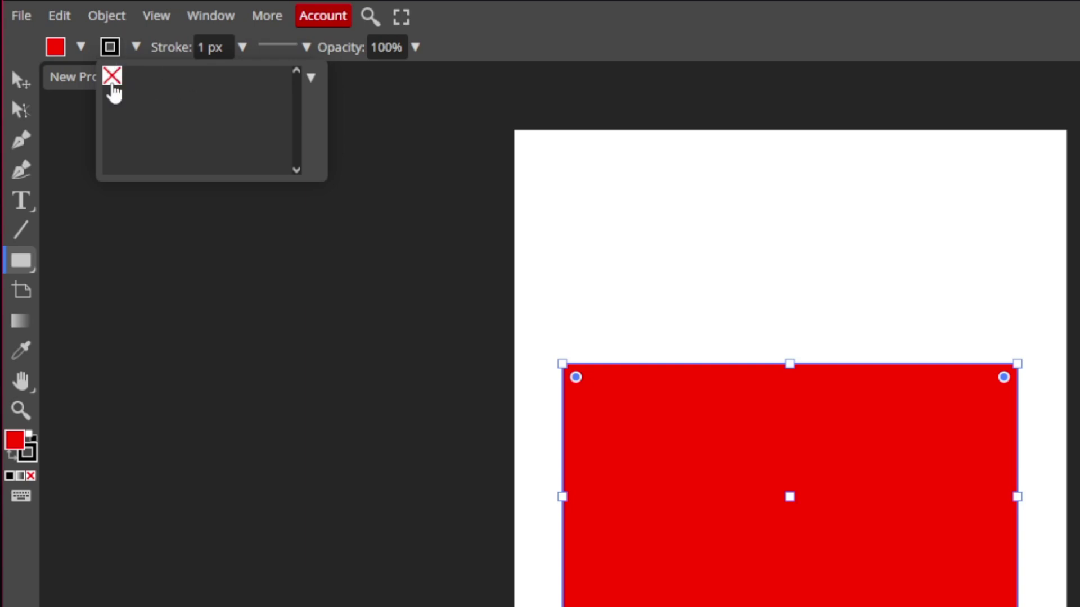
pyautogui.click(113, 76)
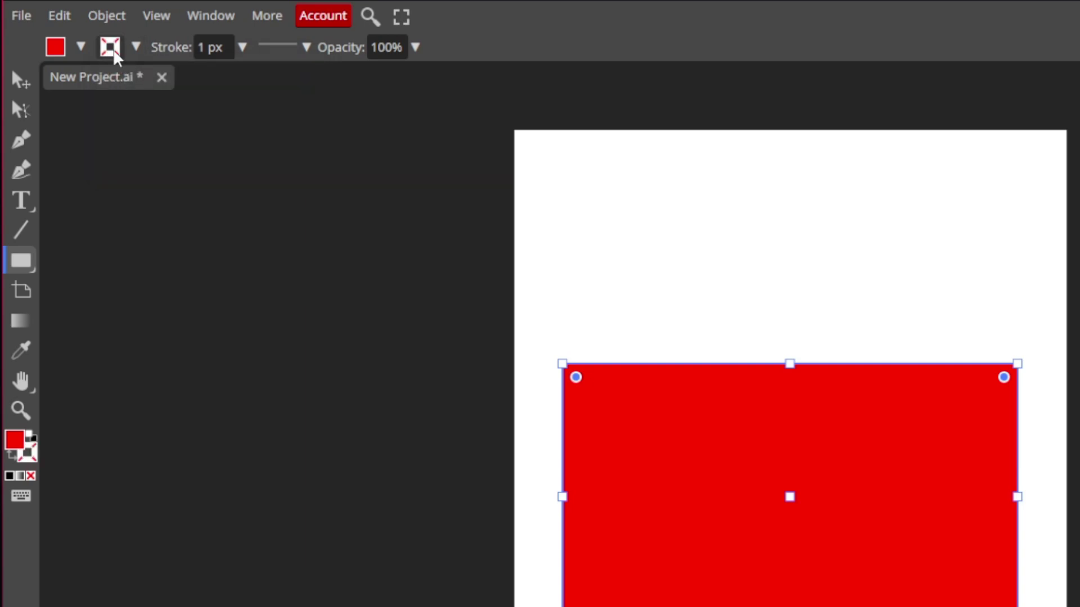
pyautogui.click(135, 46)
pyautogui.click(133, 49)
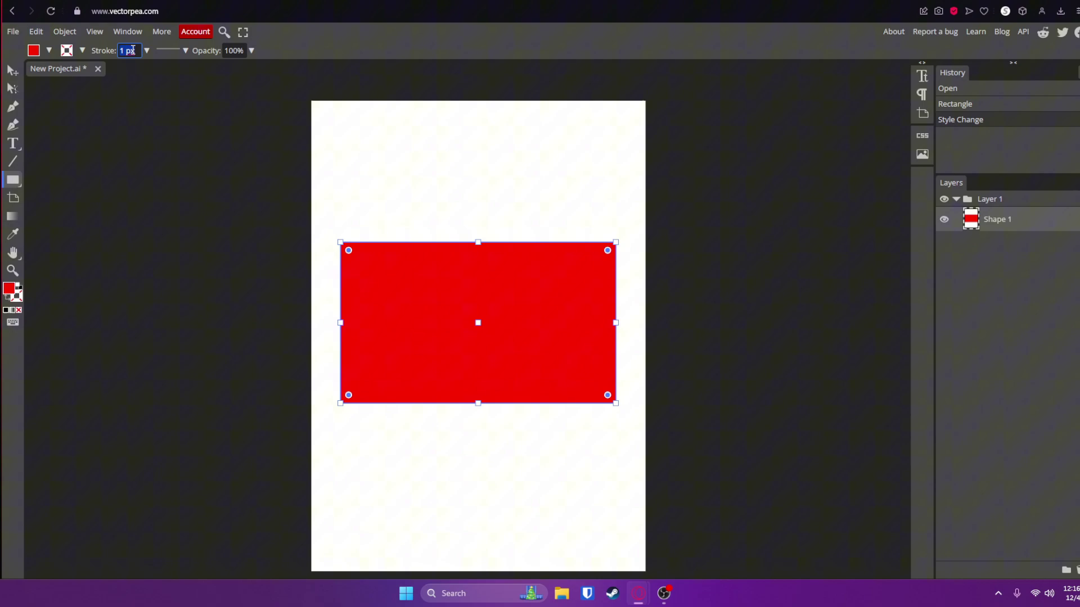
pyautogui.click(147, 51)
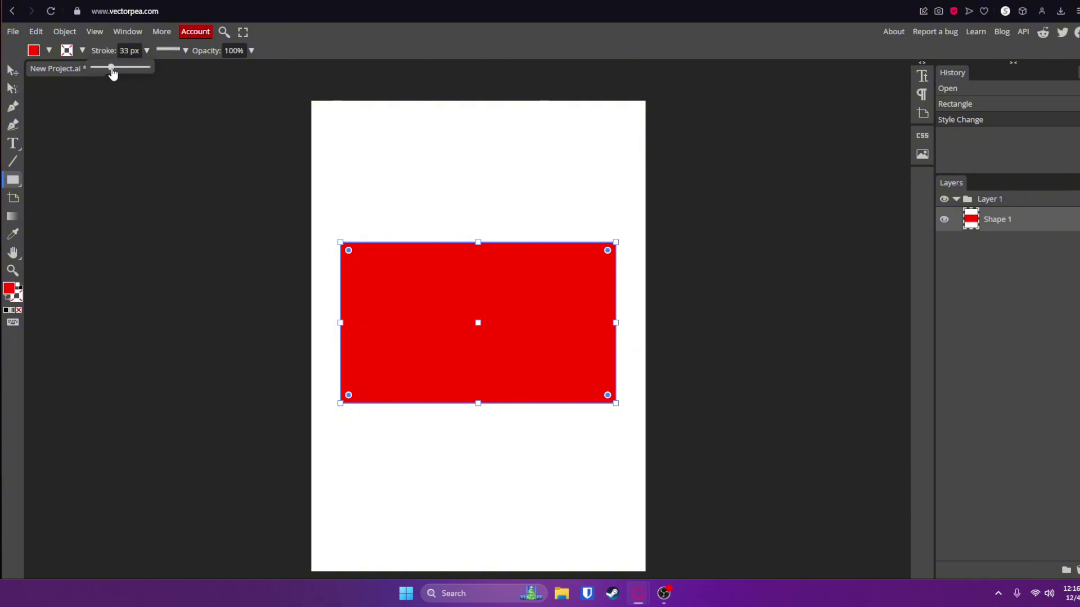
pyautogui.click(82, 50)
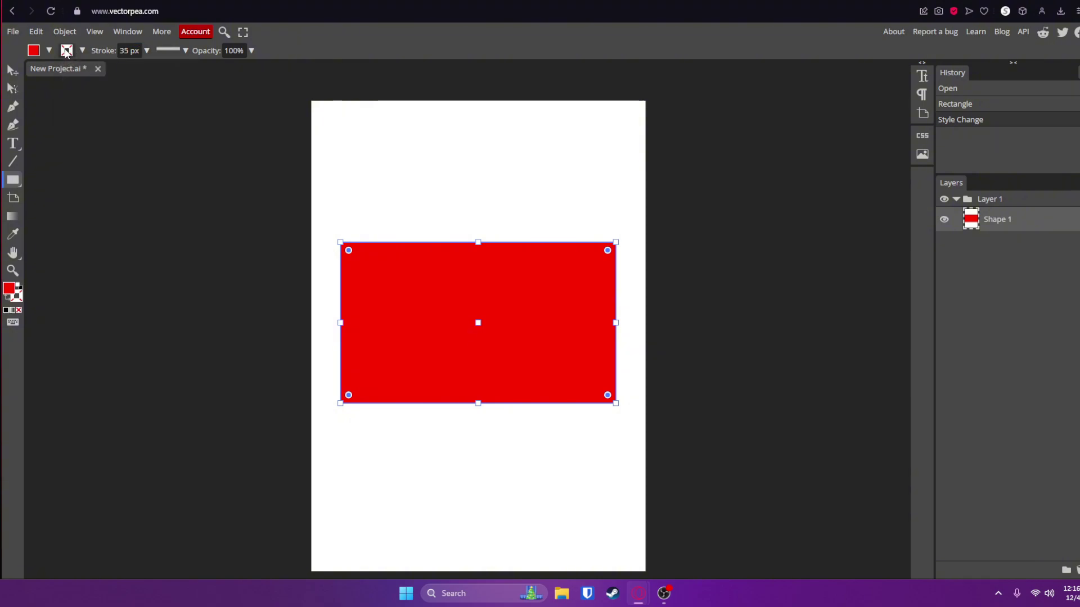
# Give the rectangle a blue stroke and thicken it from 35 px to 59 px.
pyautogui.click(85, 62)
pyautogui.click(66, 51)
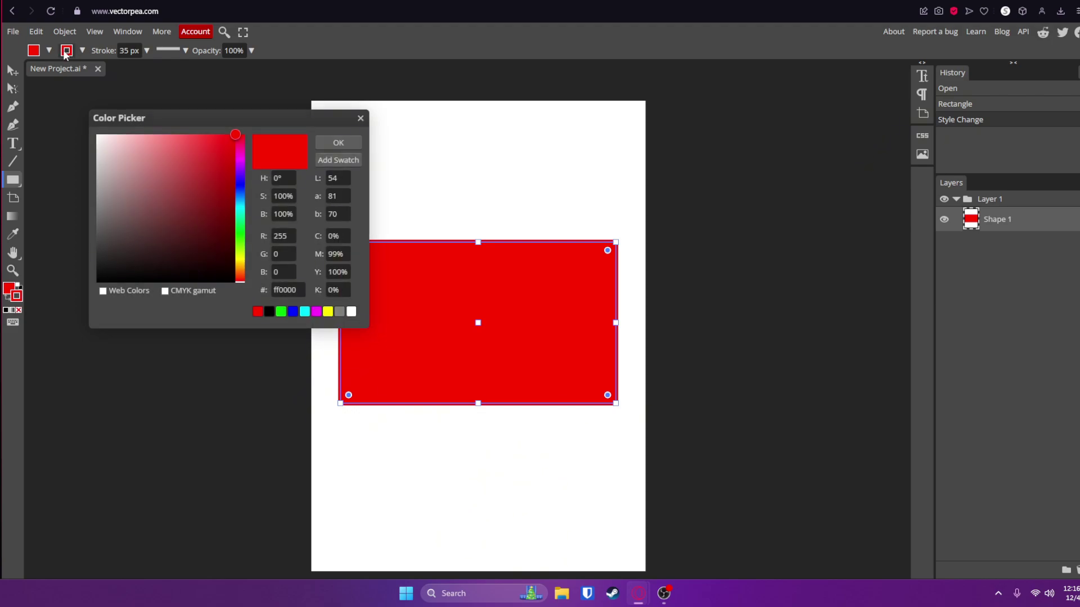
pyautogui.click(339, 141)
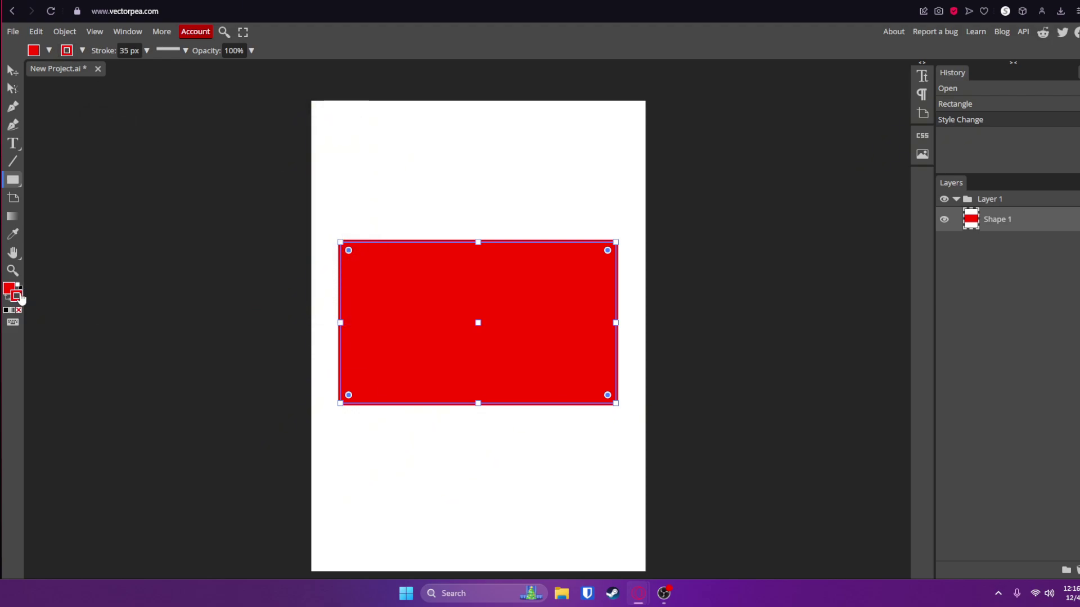
pyautogui.click(66, 50)
pyautogui.click(245, 184)
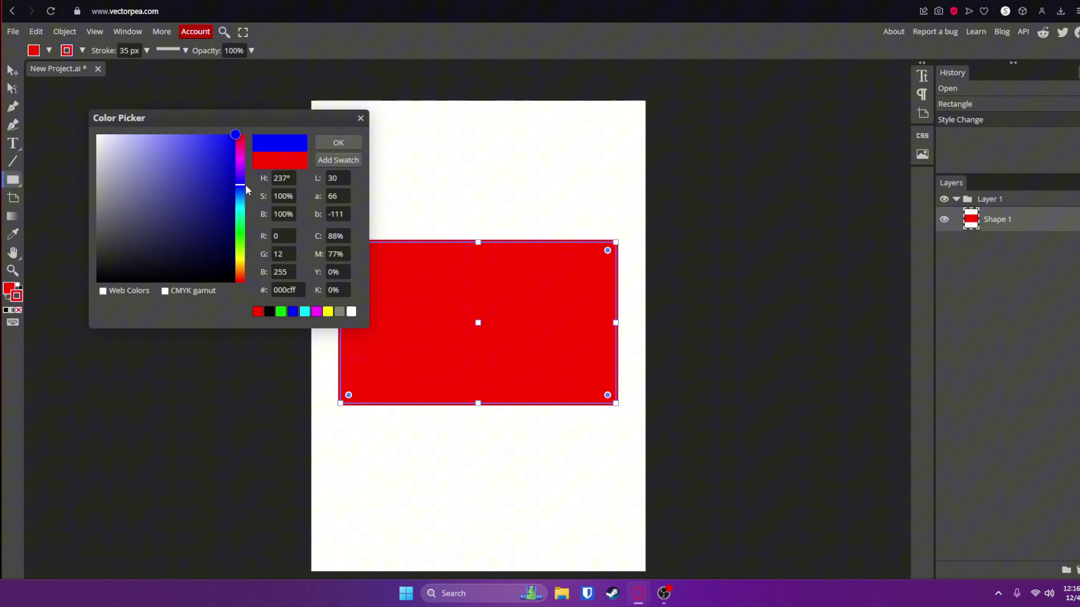
pyautogui.click(355, 141)
pyautogui.click(147, 50)
pyautogui.moveTo(112, 67); pyautogui.dragTo(125, 67)
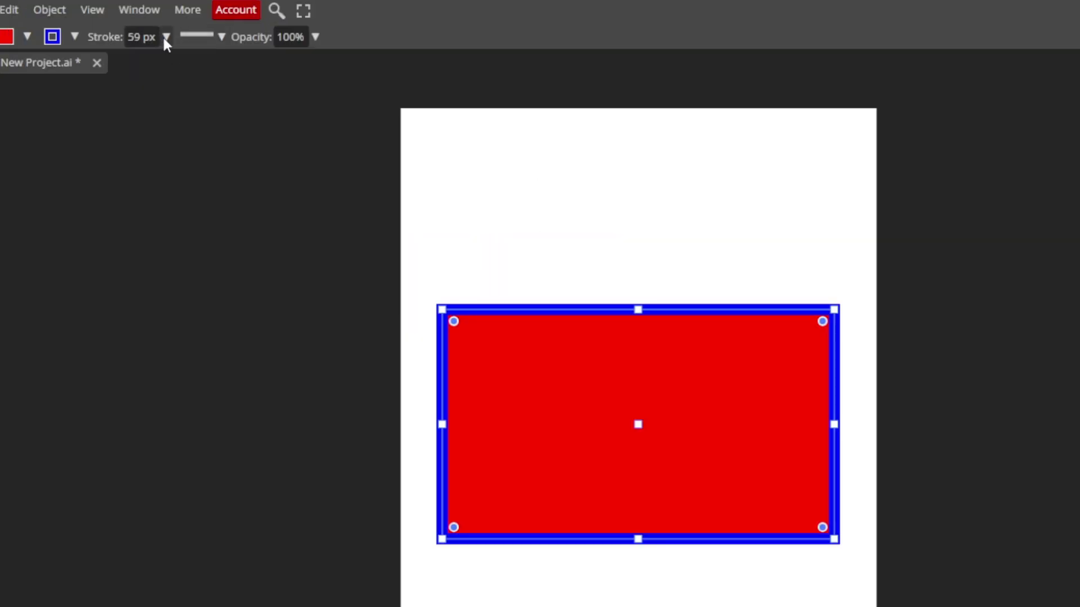
# Keep the stroke solid with the third line cap, and nudge the rectangle up-right.
pyautogui.click(185, 50)
pyautogui.click(247, 195)
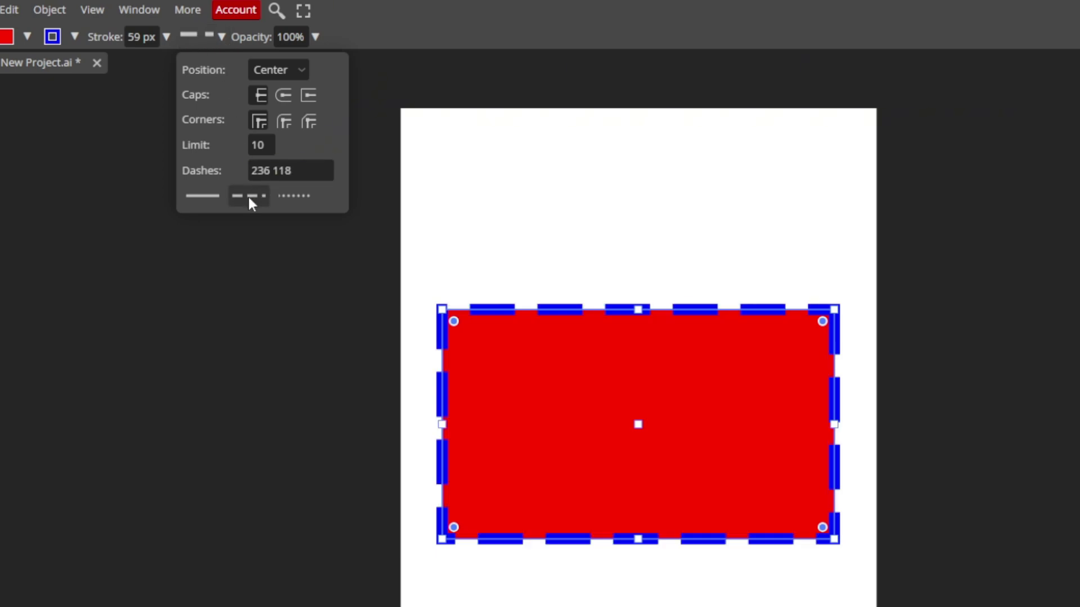
pyautogui.click(292, 197)
pyautogui.click(199, 198)
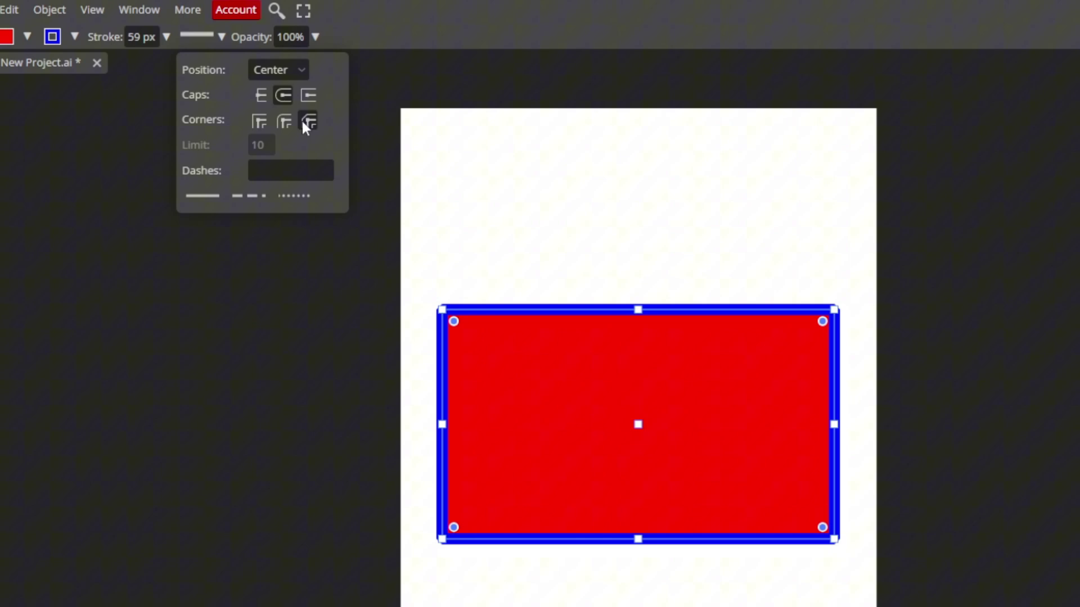
pyautogui.click(310, 97)
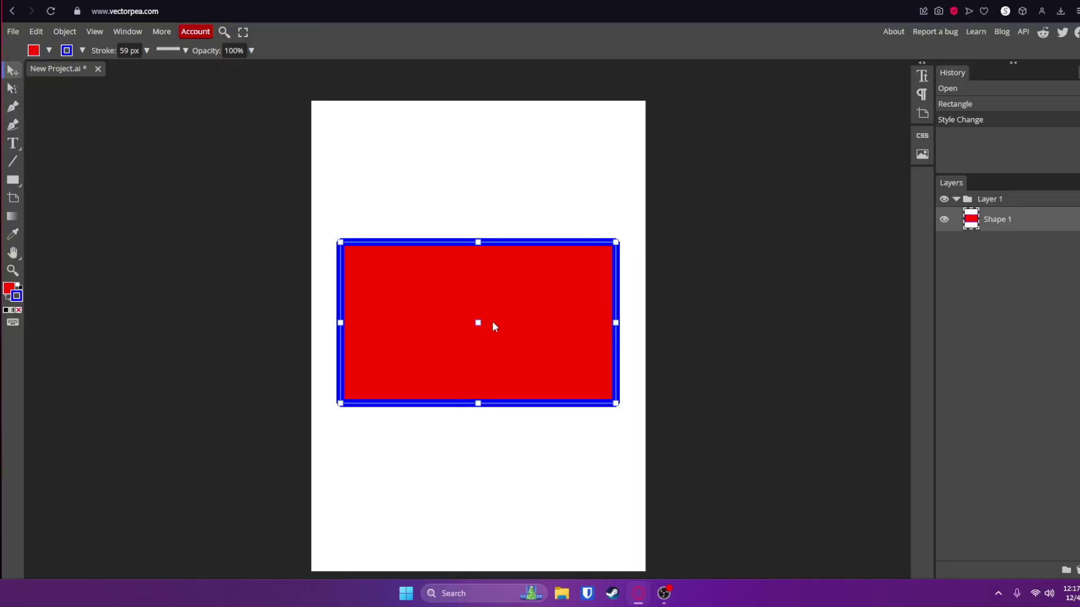
pyautogui.moveTo(461, 280); pyautogui.dragTo(462, 279)
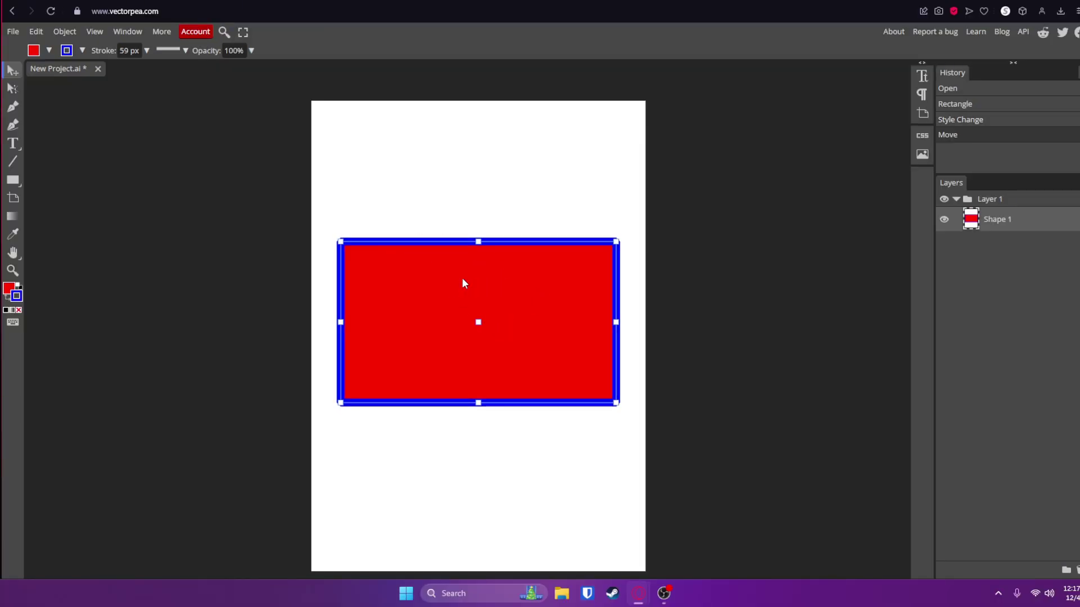
# Delete the rectangle and place seven anchor points with the Pen tool.
pyautogui.press('Delete')
pyautogui.click(12, 106)
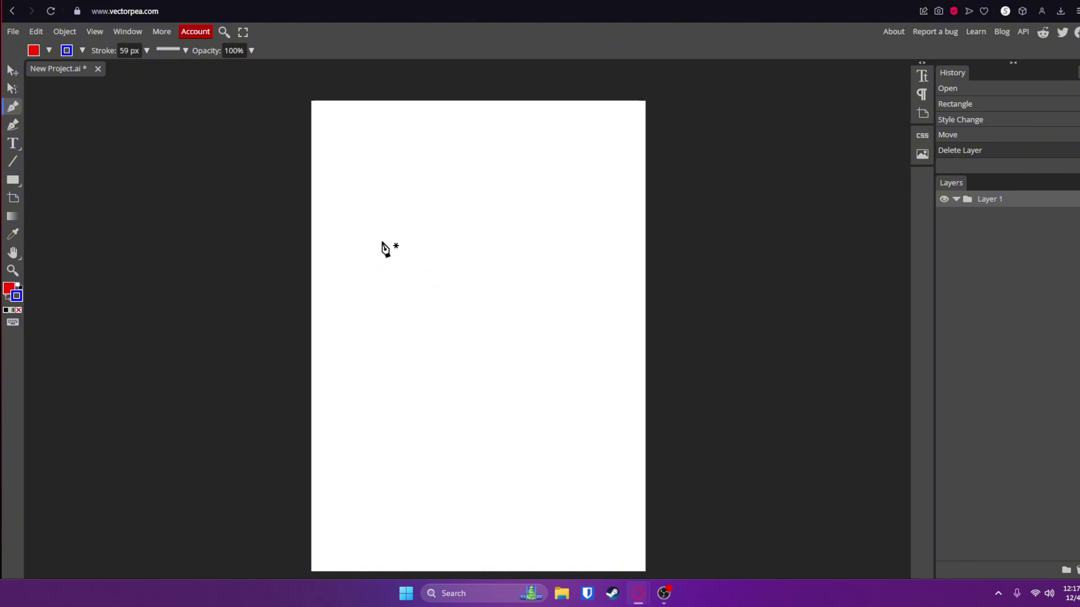
pyautogui.click(360, 210)
pyautogui.click(568, 219)
pyautogui.click(598, 383)
pyautogui.click(398, 399)
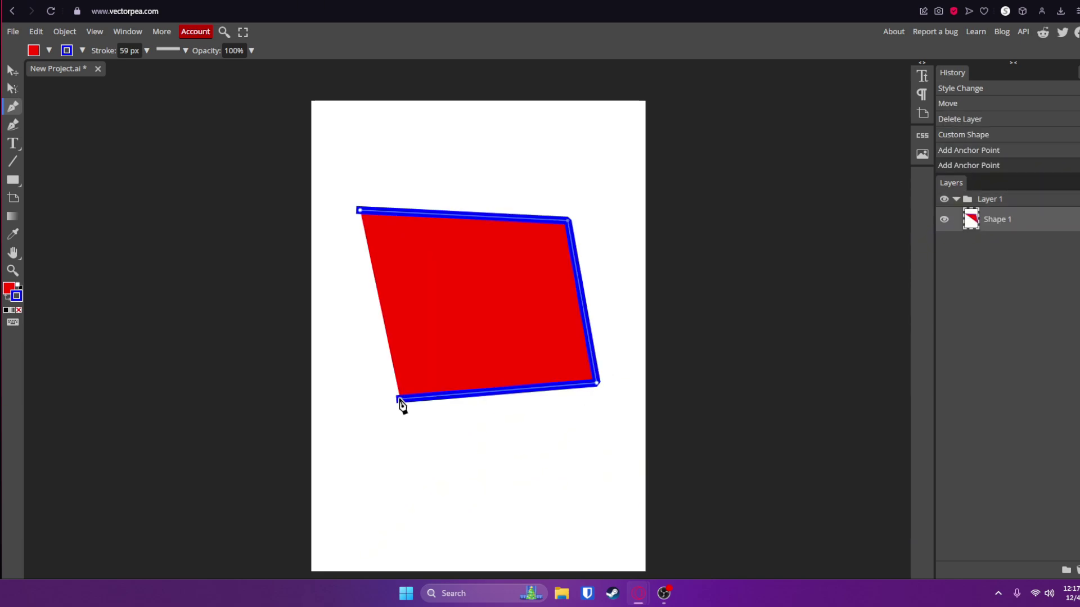
pyautogui.click(581, 456)
pyautogui.click(544, 528)
pyautogui.click(414, 518)
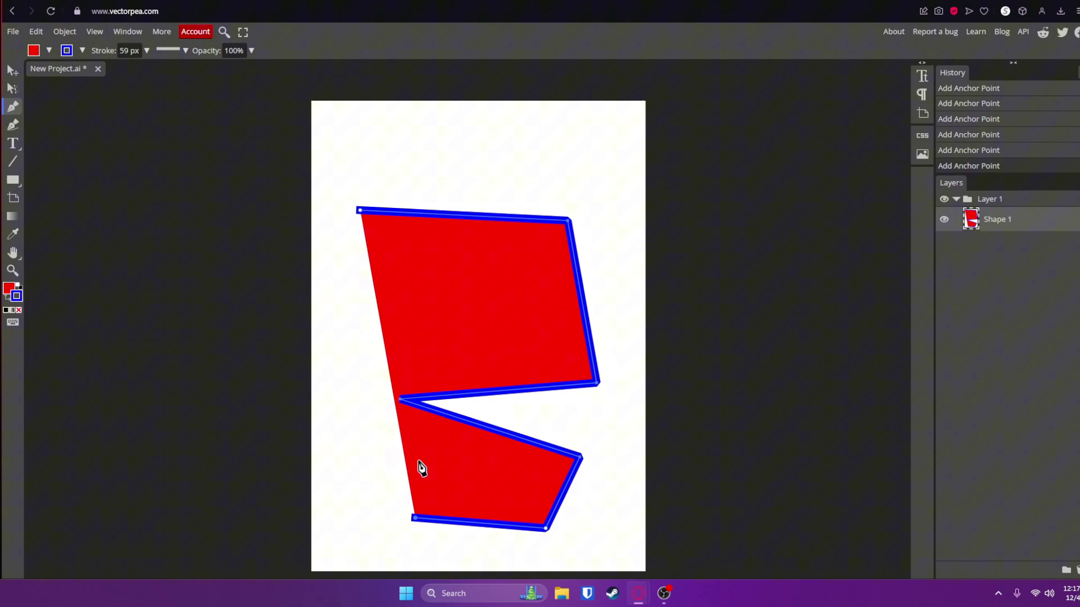
# Undo back to the first anchor, then redraw with a right-bulging curve and a bottom corner anchor.
pyautogui.hotkey('ctrl', 'z')
pyautogui.hotkey('ctrl', 'z')
pyautogui.hotkey('ctrl', 'z')
pyautogui.hotkey('ctrl', 'z')
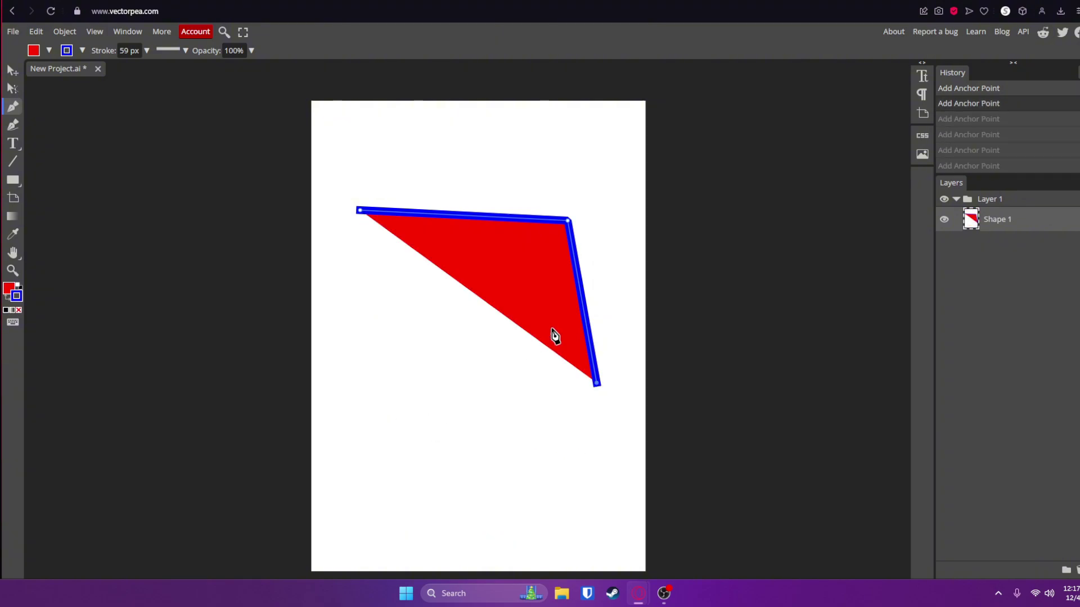
pyautogui.hotkey('ctrl', 'z')
pyautogui.hotkey('ctrl', 'z')
pyautogui.moveTo(570, 267); pyautogui.dragTo(586, 456)
pyautogui.click(445, 420)
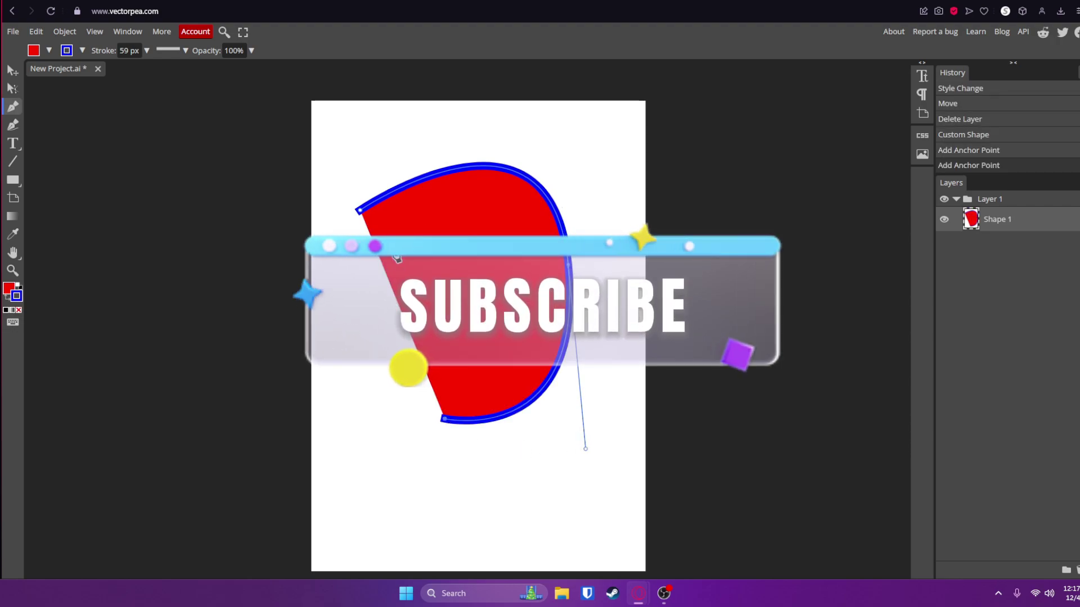
pyautogui.click(360, 210)
pyautogui.hotkey('ctrl', 'z')
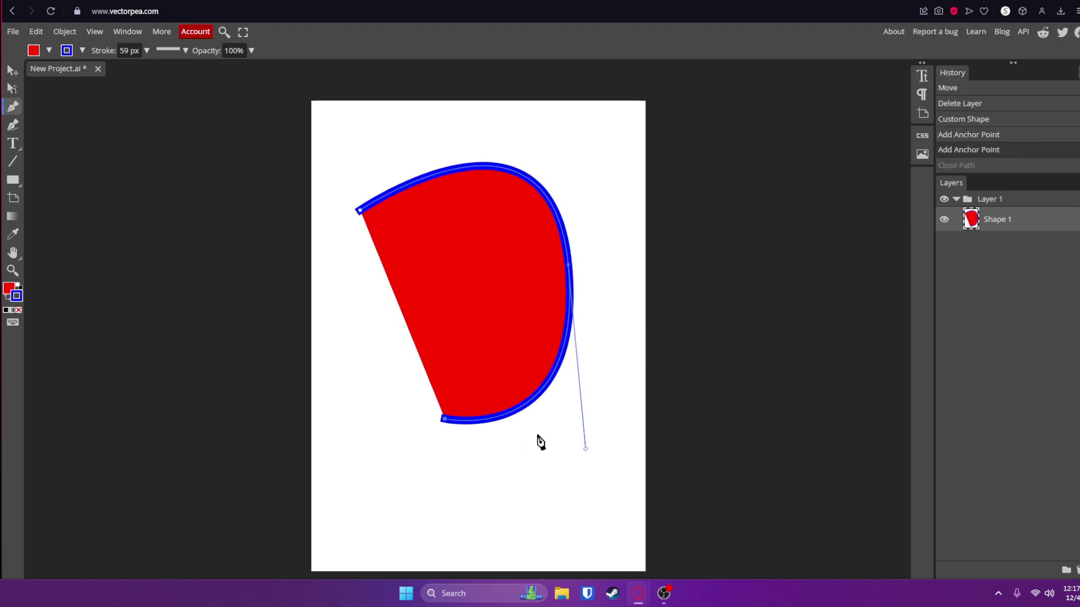
# Close the path and reshape its right curve with Direct Select, nudging it left.
pyautogui.click(360, 210)
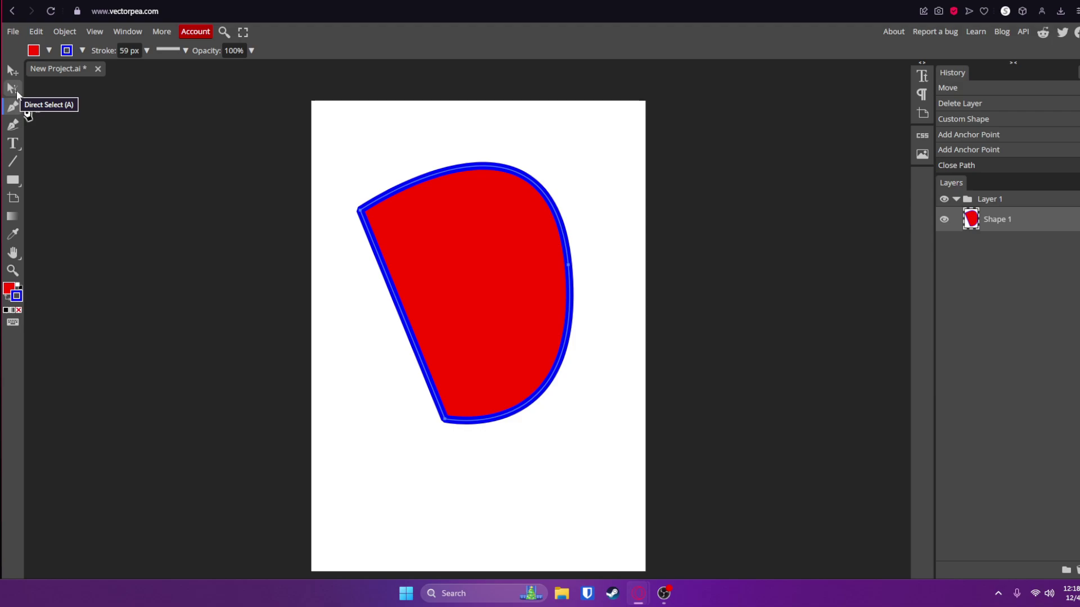
pyautogui.click(17, 93)
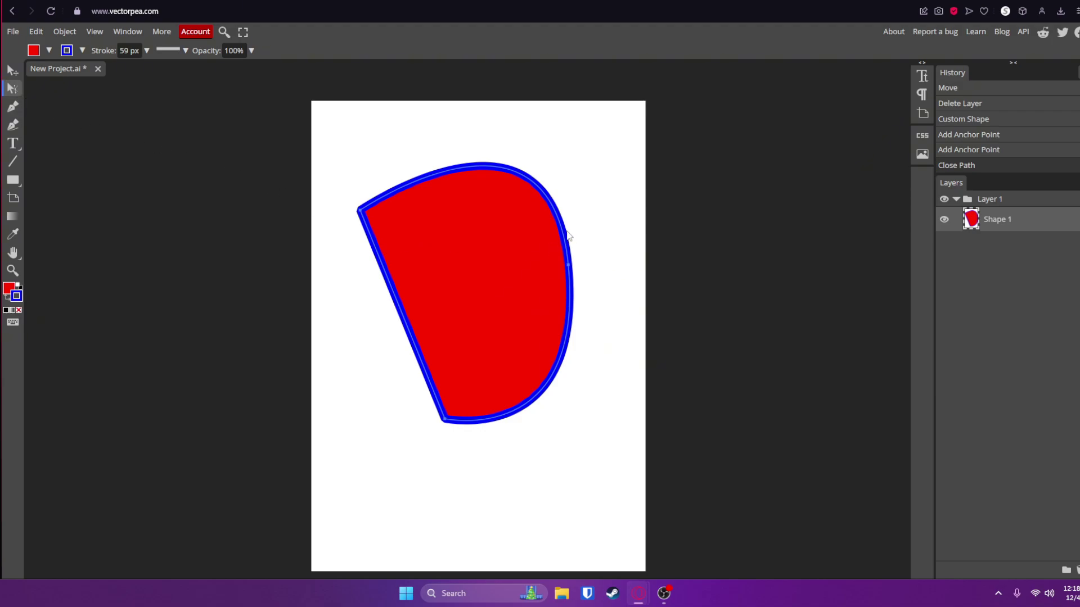
pyautogui.moveTo(568, 266); pyautogui.dragTo(603, 262)
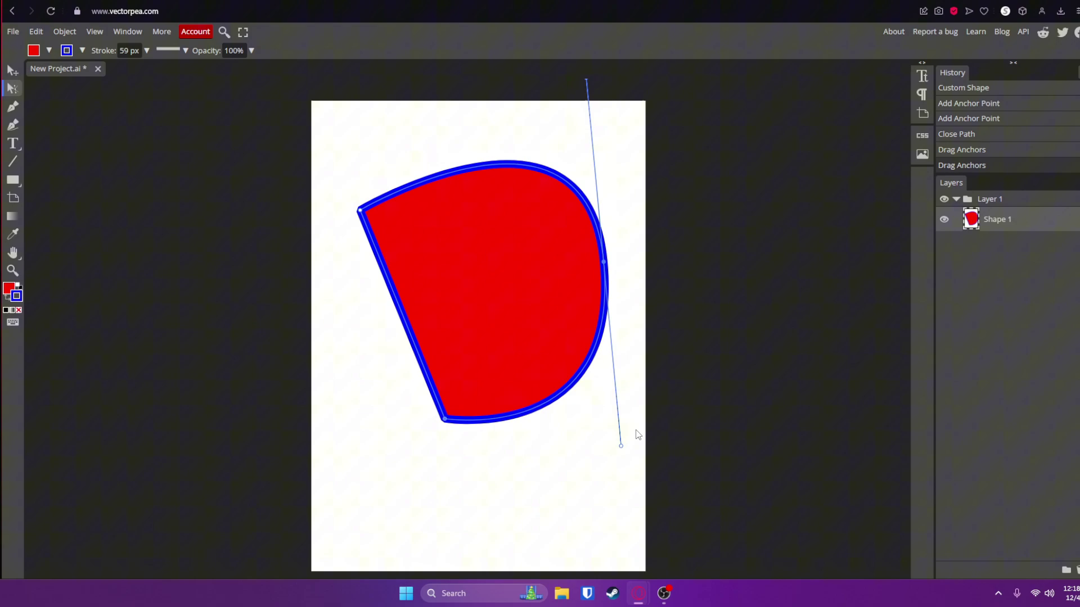
pyautogui.moveTo(622, 448); pyautogui.dragTo(461, 399)
pyautogui.hotkey('shift', 'Left')
pyautogui.hotkey('shift', 'Left')
pyautogui.hotkey('shift', 'Left')
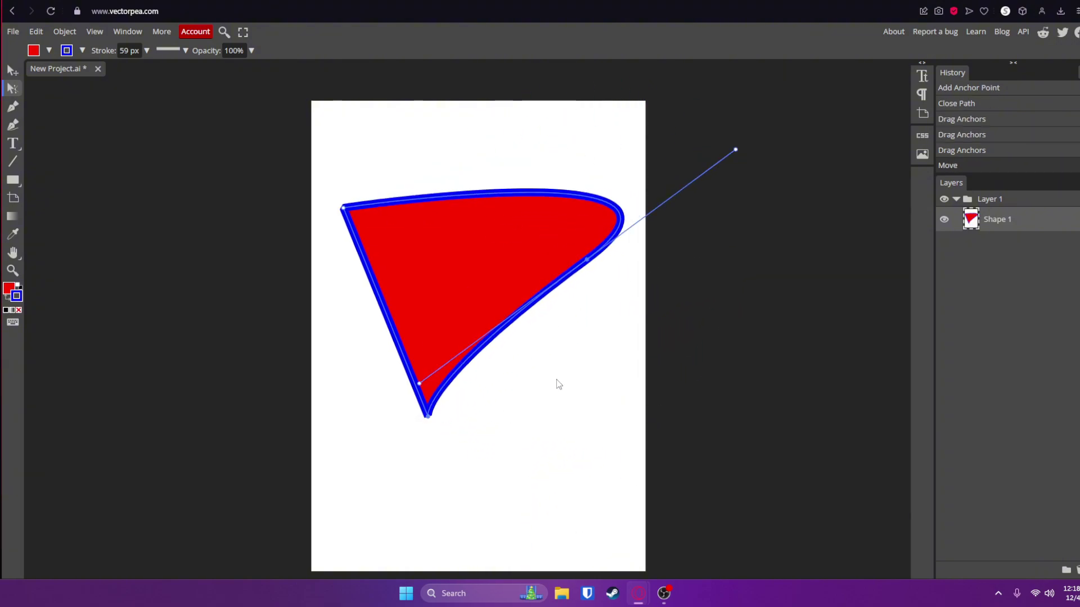
# Resize the wedge's height and width and reposition it with the Selection tool.
pyautogui.click(11, 73)
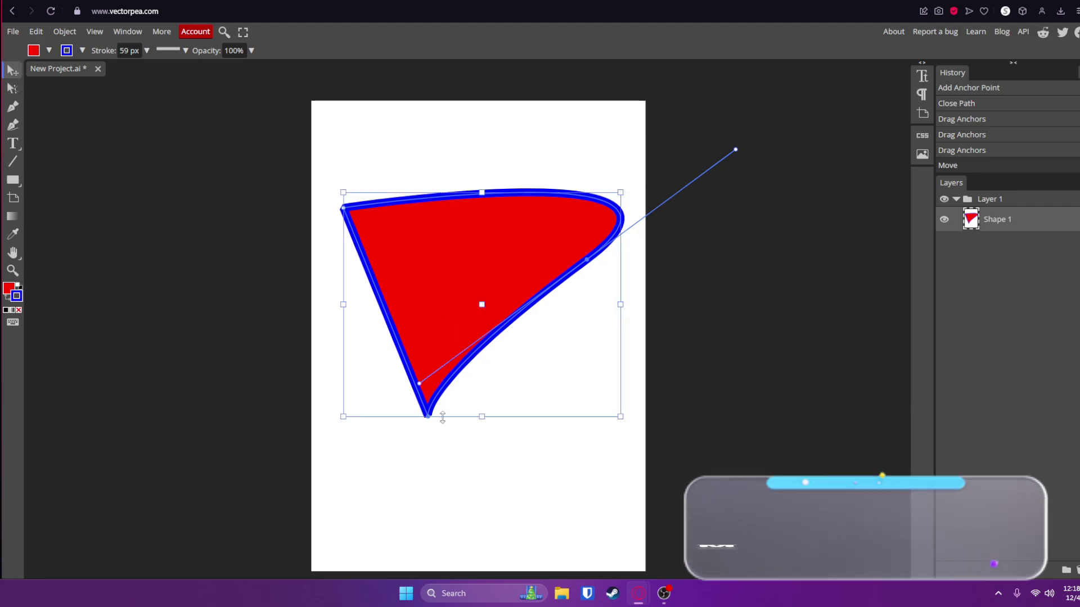
pyautogui.moveTo(483, 419); pyautogui.dragTo(484, 477)
pyautogui.moveTo(653, 334); pyautogui.dragTo(507, 332)
pyautogui.moveTo(404, 247); pyautogui.dragTo(483, 169)
pyautogui.moveTo(482, 415); pyautogui.dragTo(482, 525)
pyautogui.moveTo(631, 345)
pyautogui.mouseDown()
pyautogui.moveTo(434, 346)
pyautogui.moveTo(631, 346)
pyautogui.moveTo(549, 346)
pyautogui.moveTo(615, 346)
pyautogui.mouseUp()
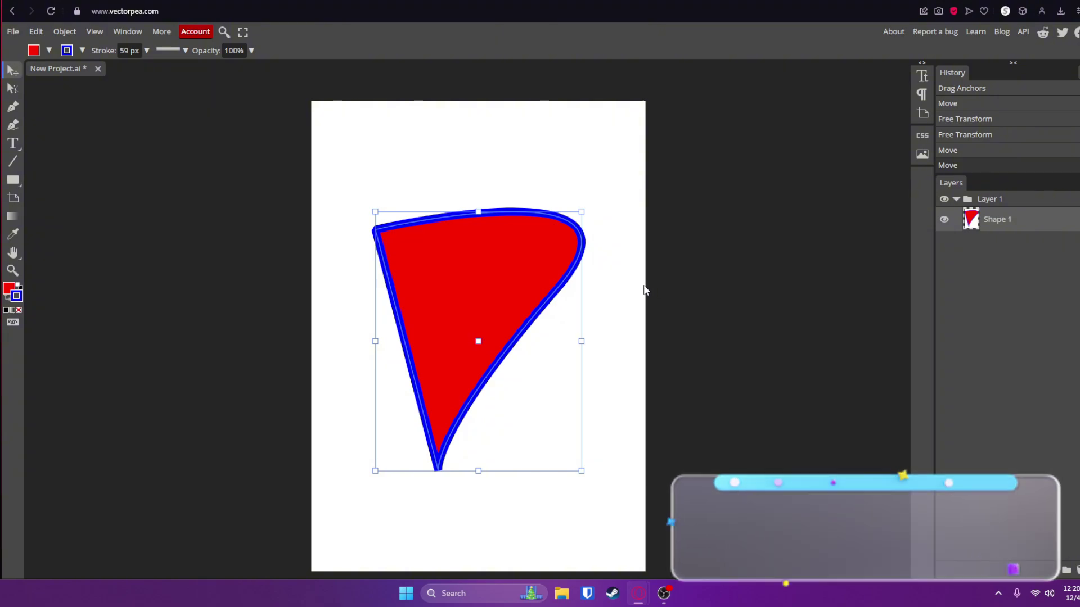
# Undo the wedge's last move, browse the toolbar tools, and return to the Selection tool.
pyautogui.hotkey('ctrl', 'z')
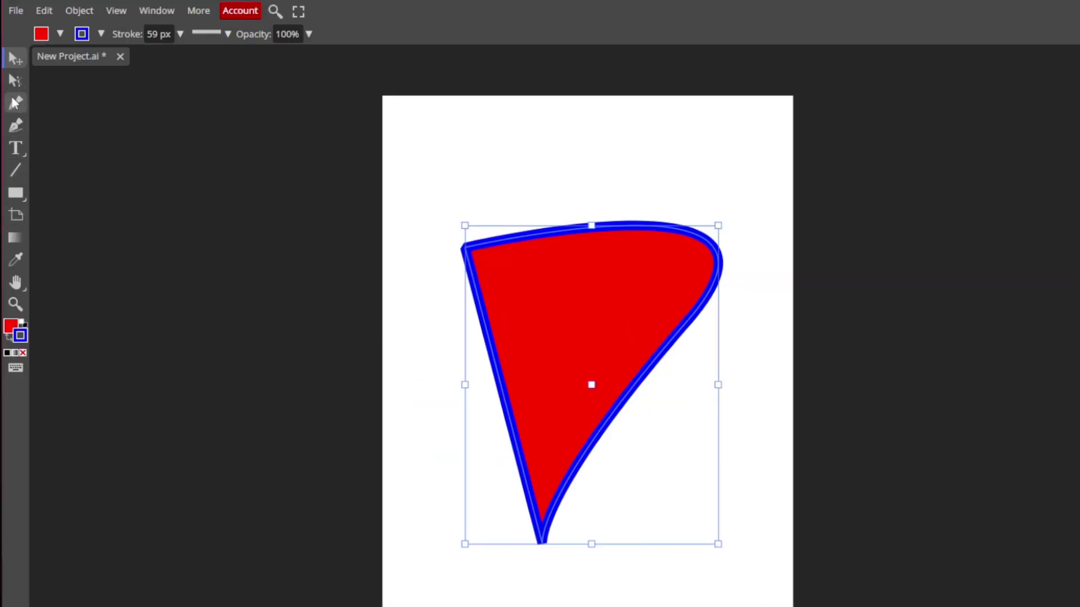
pyautogui.click(12, 190)
pyautogui.click(14, 163)
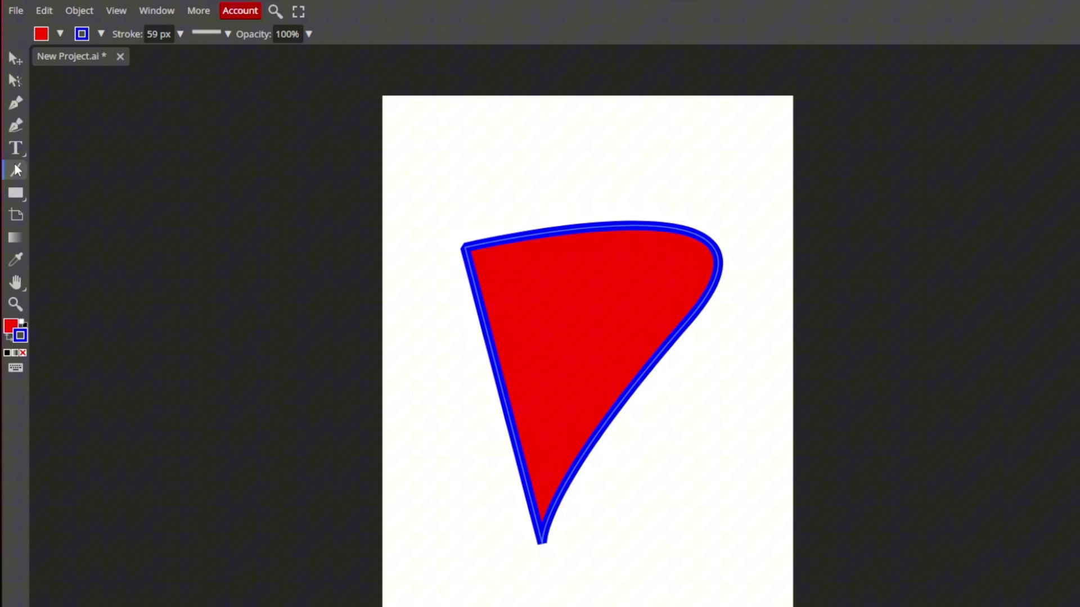
pyautogui.click(16, 147)
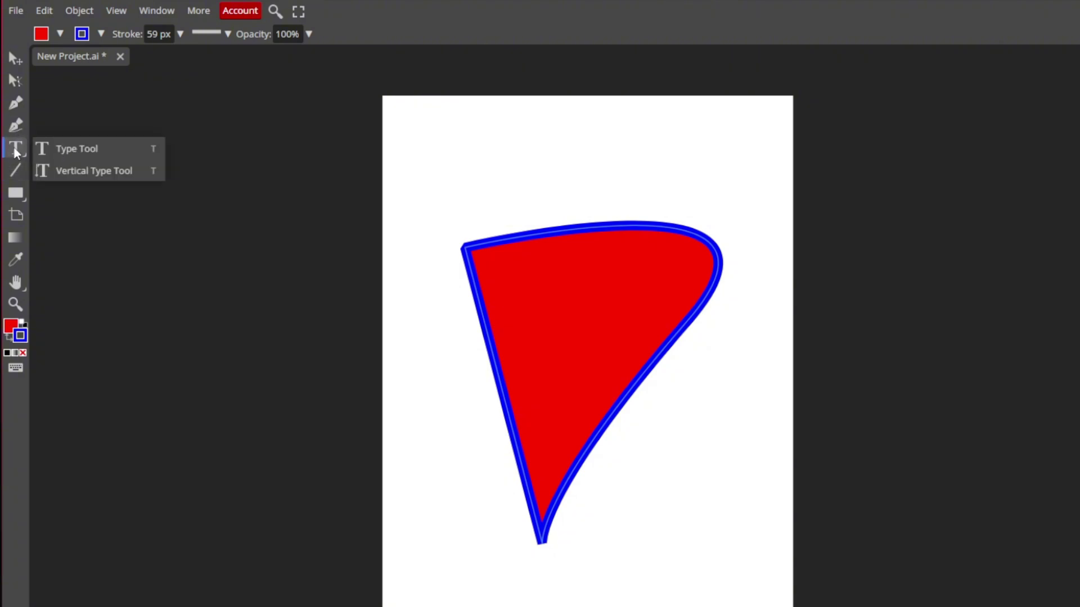
pyautogui.click(16, 283)
pyautogui.press('v')
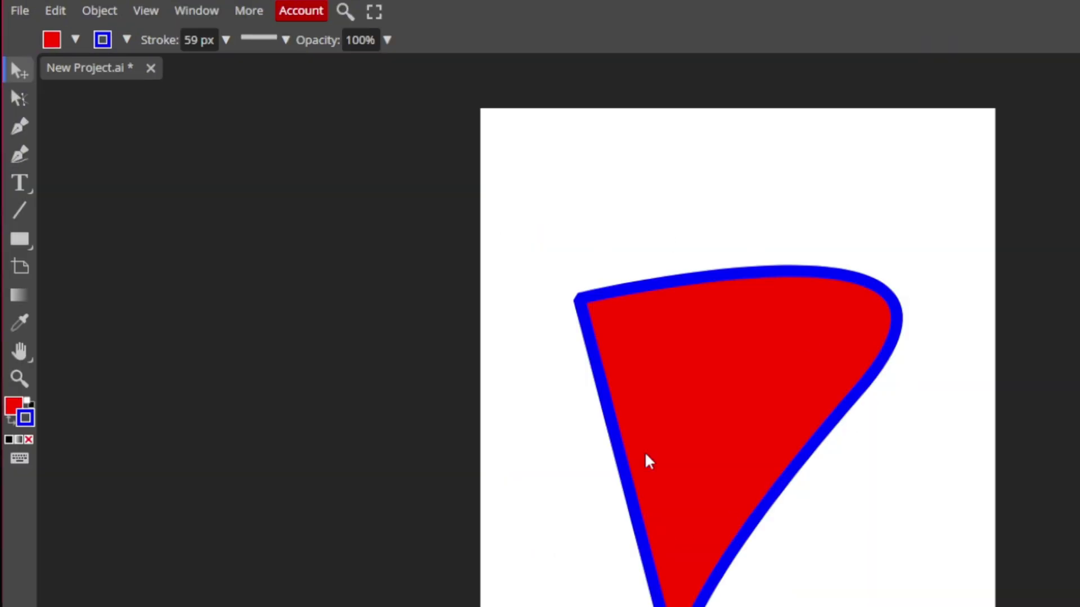
# Export the drawing via File > Export as, keeping SVG format, and save New Project.svg.
pyautogui.click(12, 12)
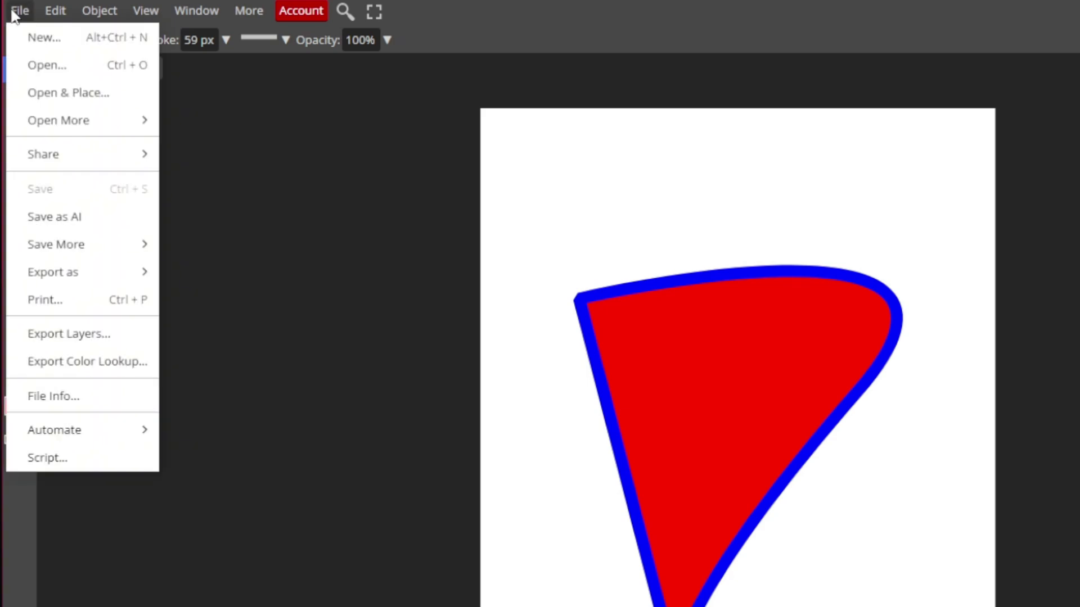
pyautogui.moveTo(107, 272)
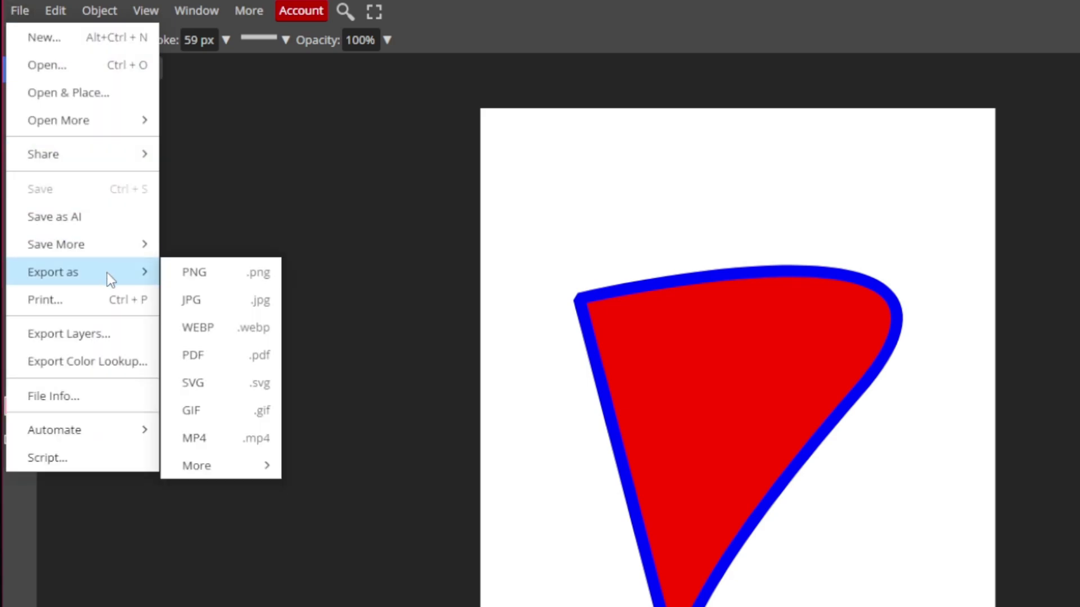
pyautogui.click(245, 381)
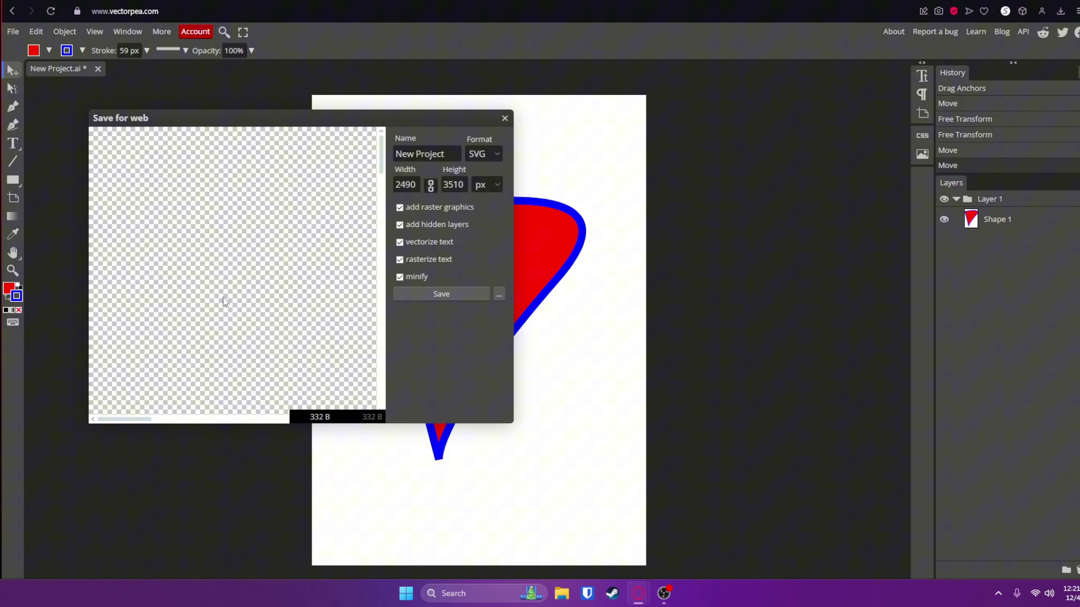
pyautogui.scroll(-2, 223, 315)
pyautogui.moveTo(154, 421); pyautogui.dragTo(334, 419)
pyautogui.moveTo(381, 181); pyautogui.dragTo(381, 248)
pyautogui.click(498, 155)
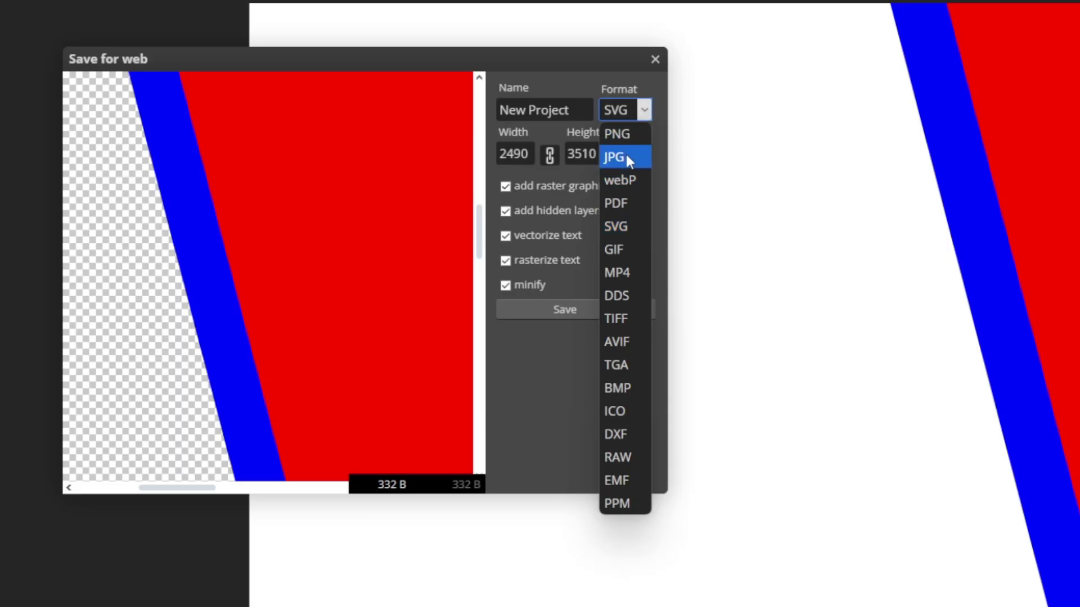
pyautogui.click(631, 221)
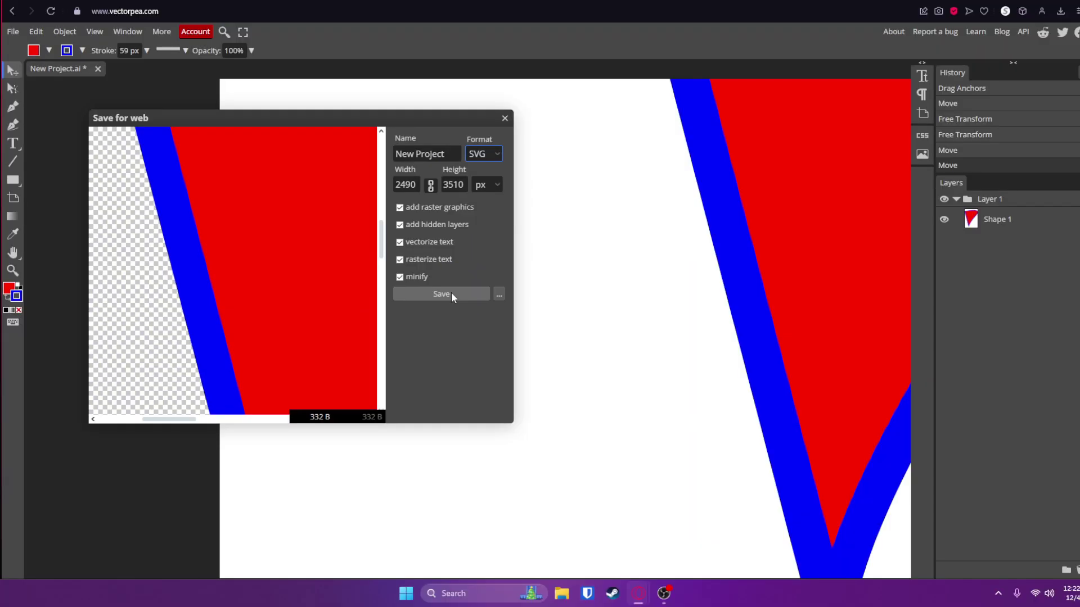
pyautogui.click(582, 310)
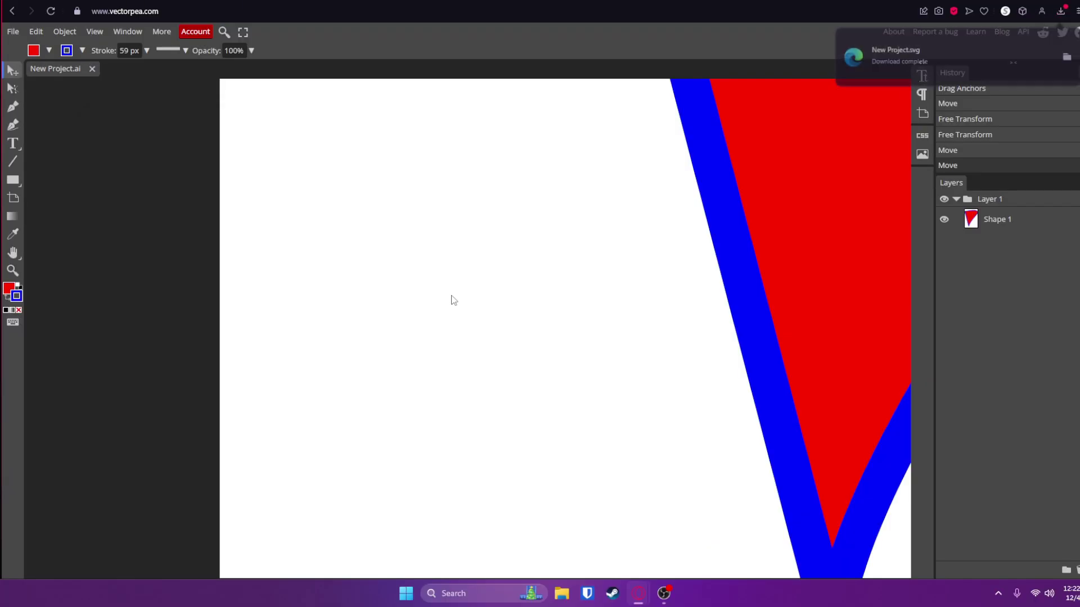